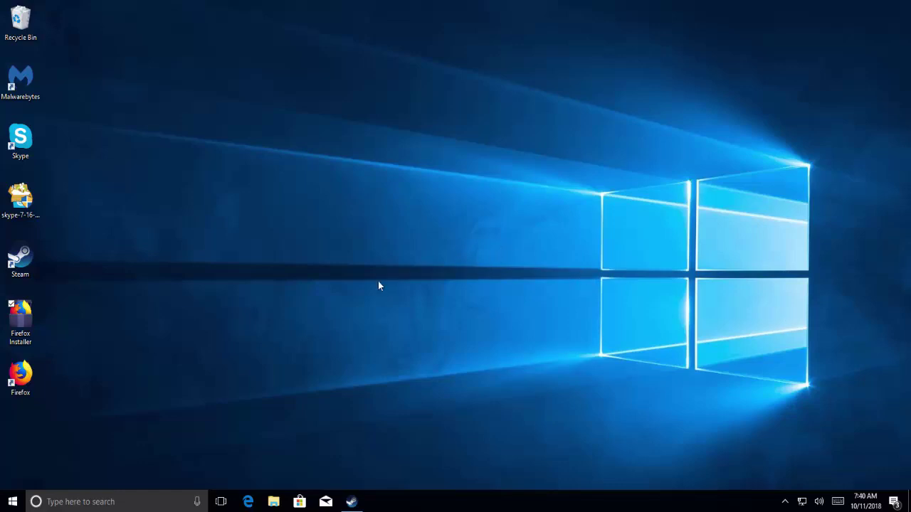
# Enable 'Display Steam URL address bar when available' in Steam's Interface settings and save it.
pyautogui.click(352, 501)
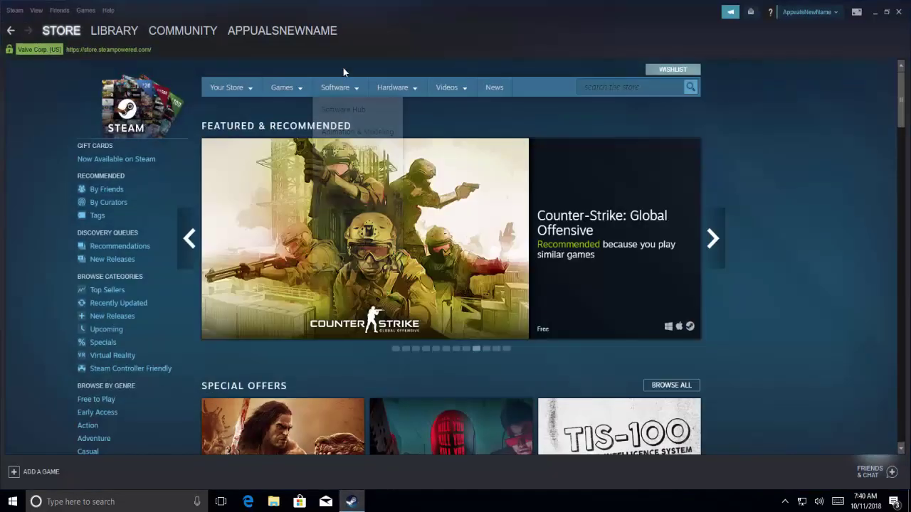
pyautogui.click(15, 10)
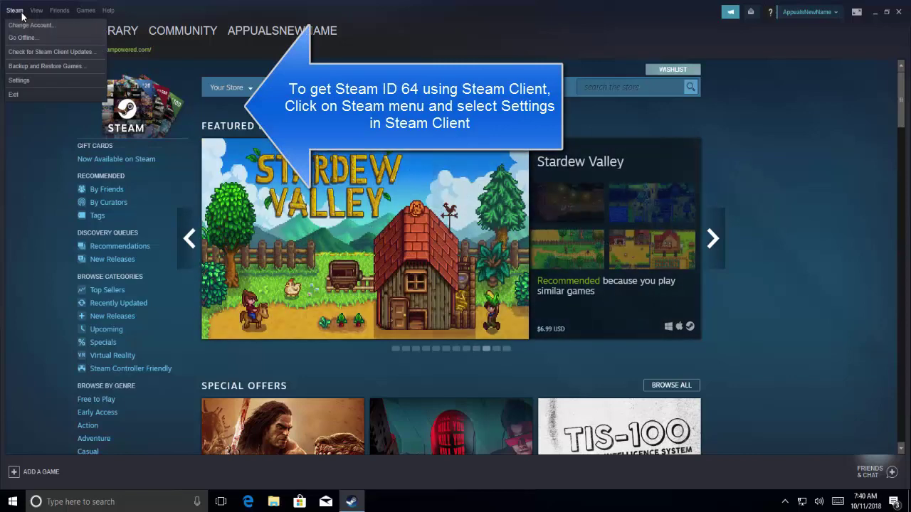
pyautogui.click(20, 80)
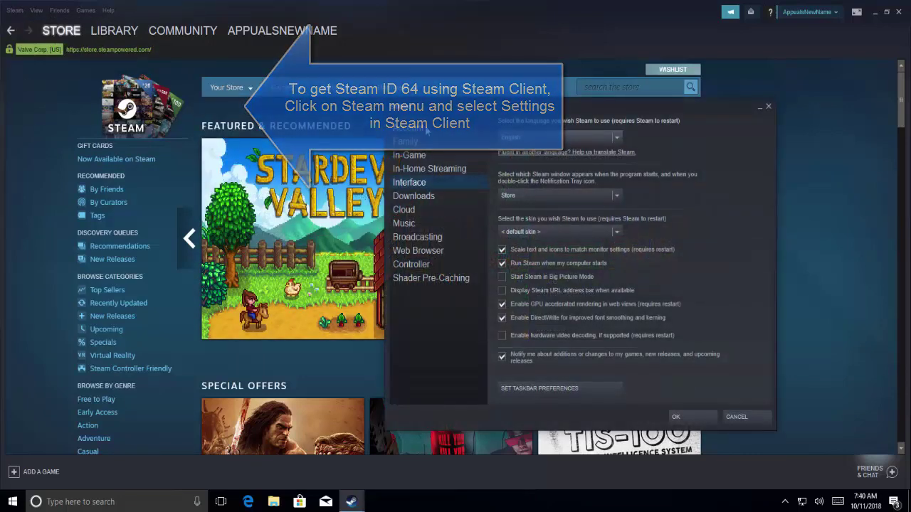
pyautogui.click(440, 180)
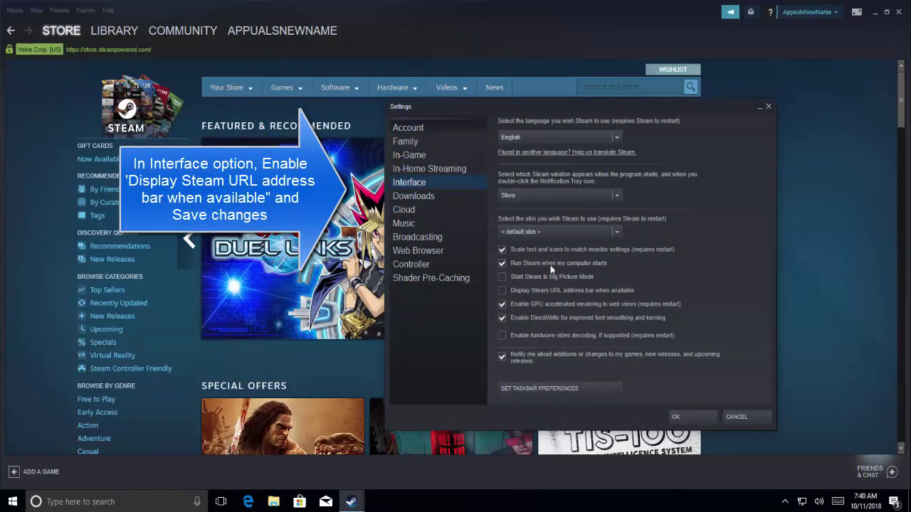
pyautogui.click(502, 290)
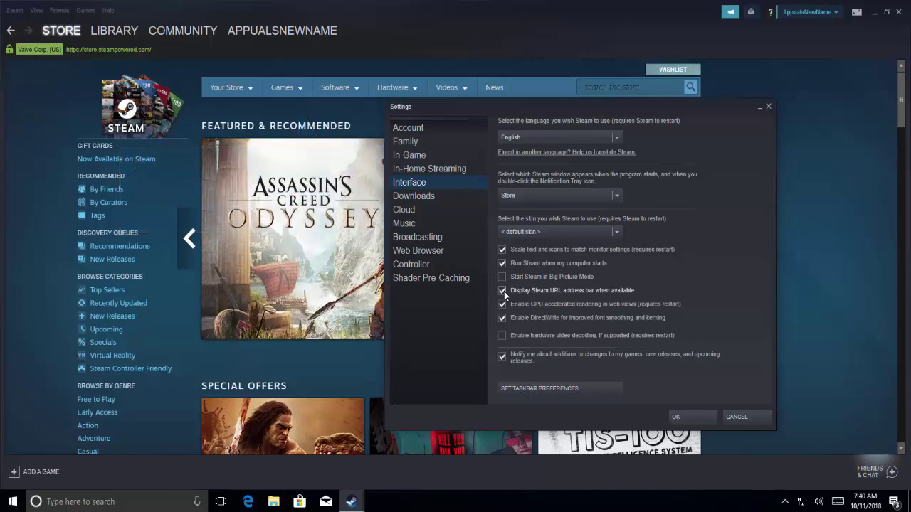
pyautogui.click(685, 417)
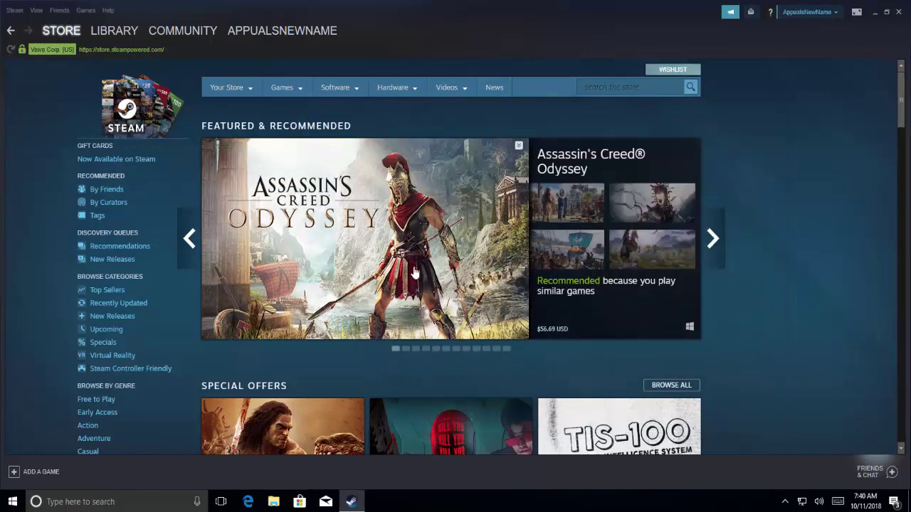
# Exit the Steam client and relaunch it from its desktop shortcut.
pyautogui.moveTo(413, 277)
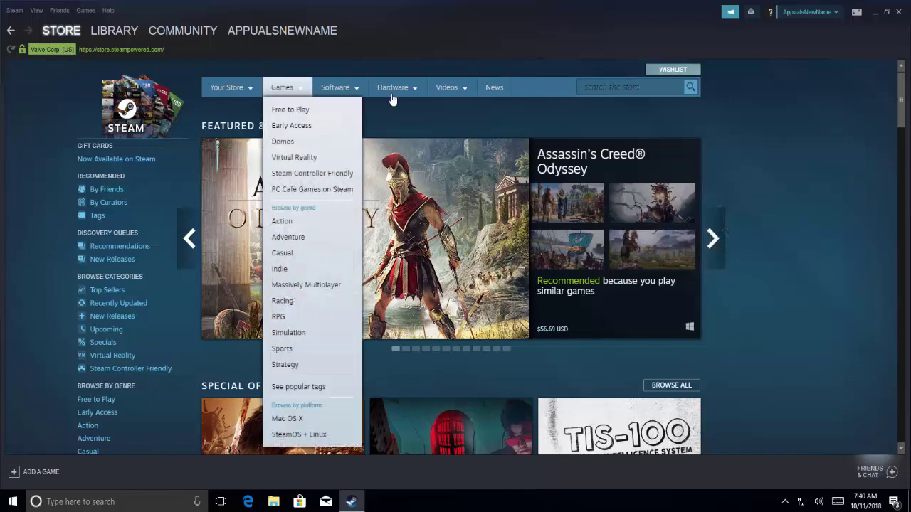
pyautogui.click(898, 13)
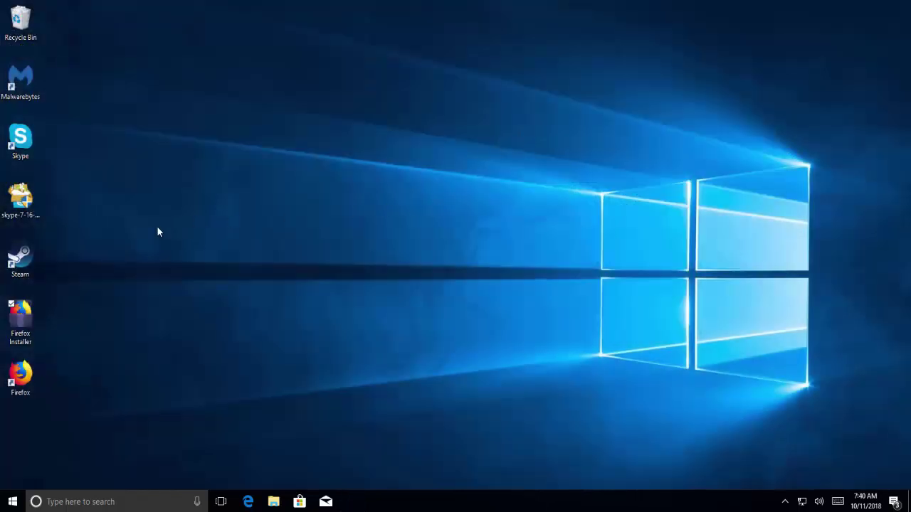
pyautogui.doubleClick(21, 262)
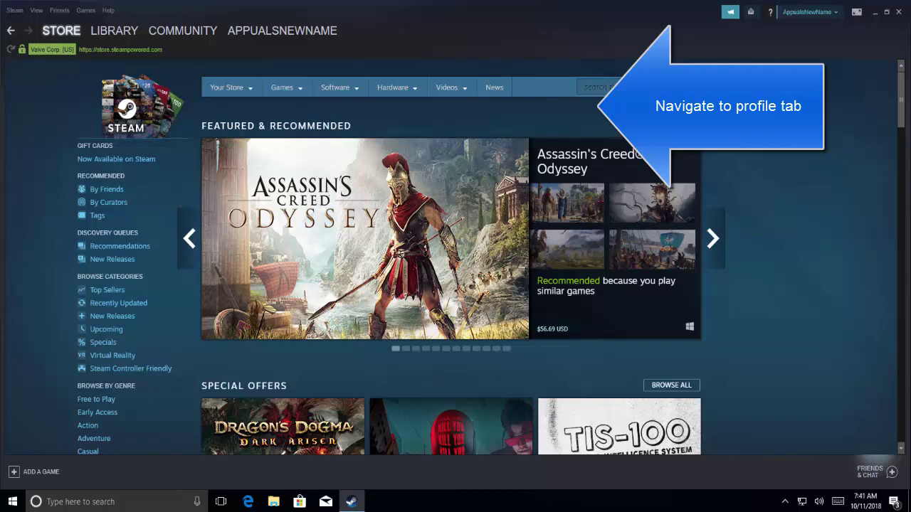
# Open your Steam community profile and copy its steamcommunity.com address from the URL bar.
pyautogui.click(325, 31)
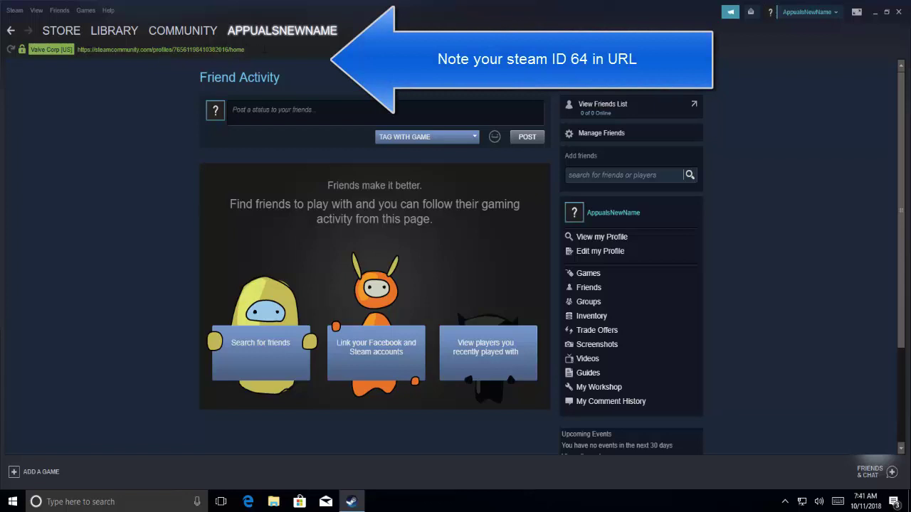
pyautogui.moveTo(260, 50); pyautogui.dragTo(79, 51)
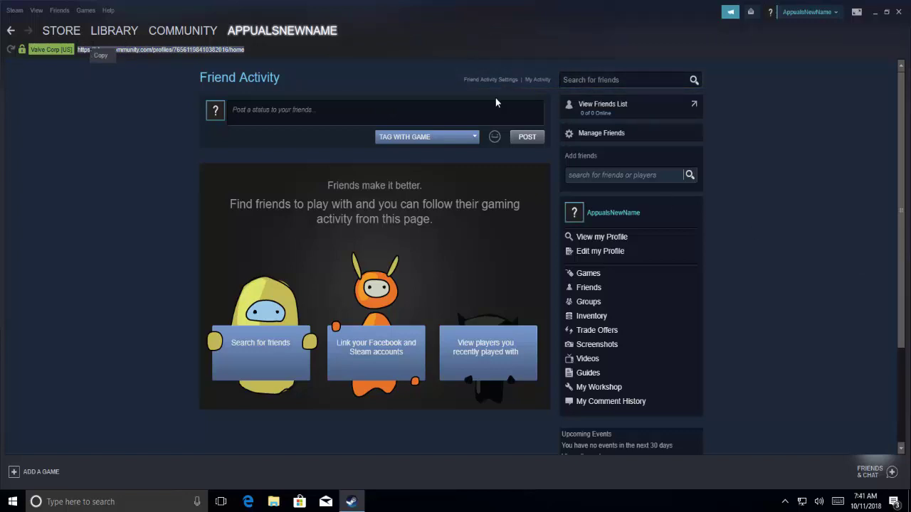
pyautogui.moveTo(245, 50); pyautogui.dragTo(77, 49)
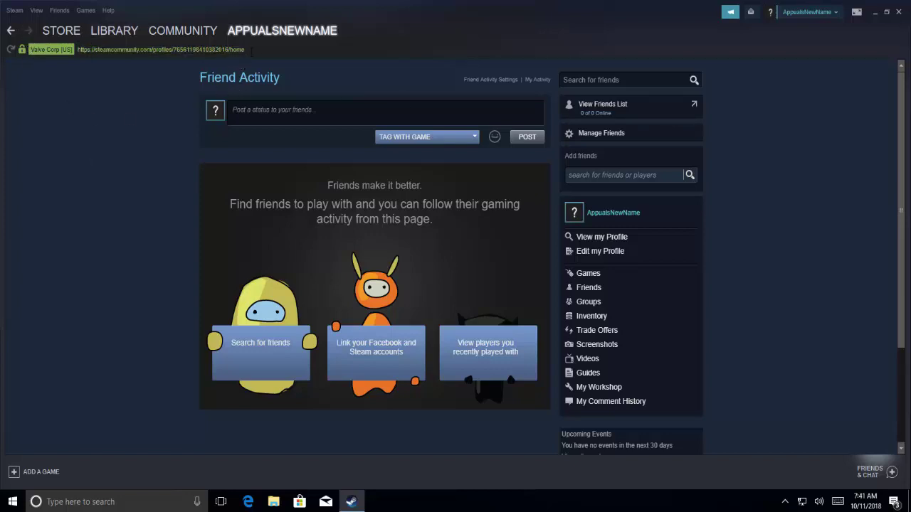
pyautogui.moveTo(245, 50); pyautogui.dragTo(77, 50)
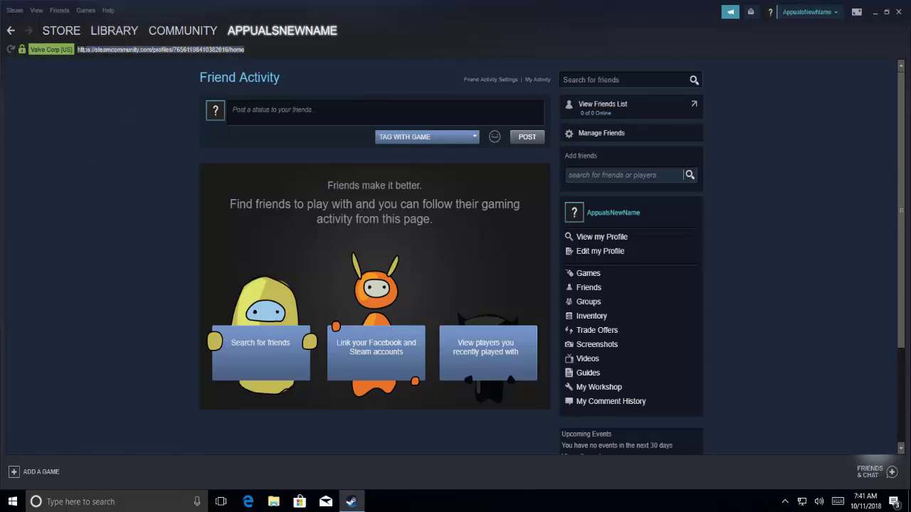
pyautogui.rightClick(86, 51)
pyautogui.click(94, 57)
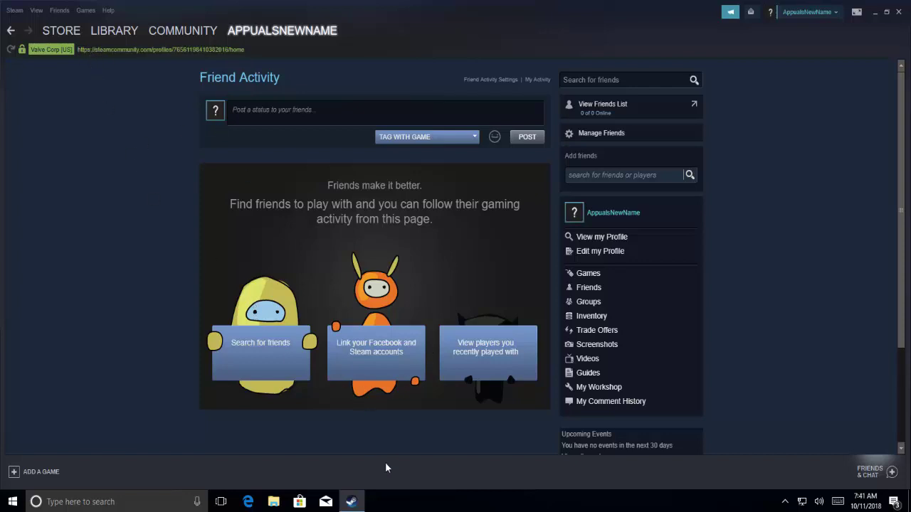
# Minimize Steam, open Microsoft Edge, and go to steamid.io.
pyautogui.click(351, 501)
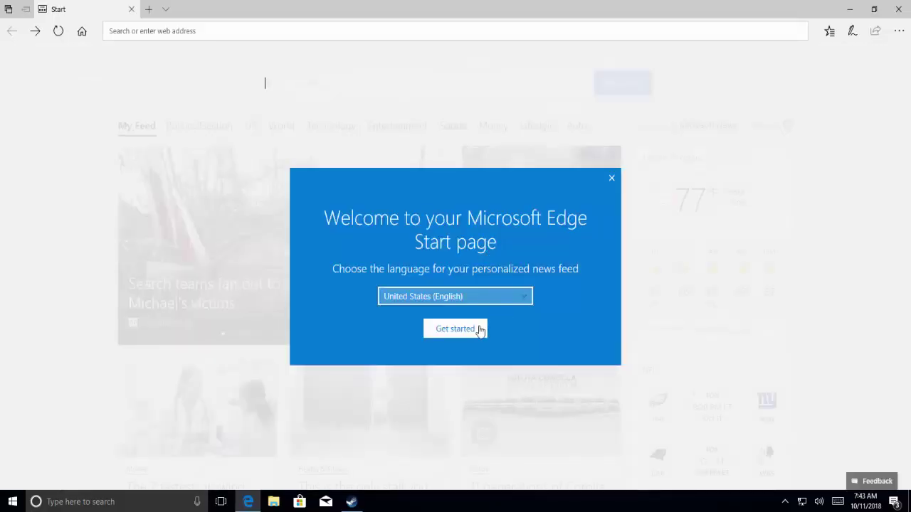
pyautogui.click(455, 329)
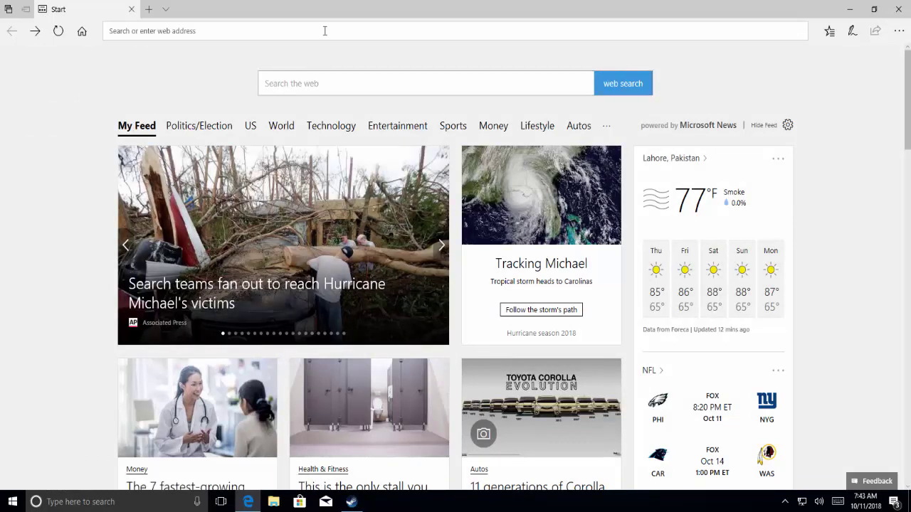
pyautogui.click(325, 30)
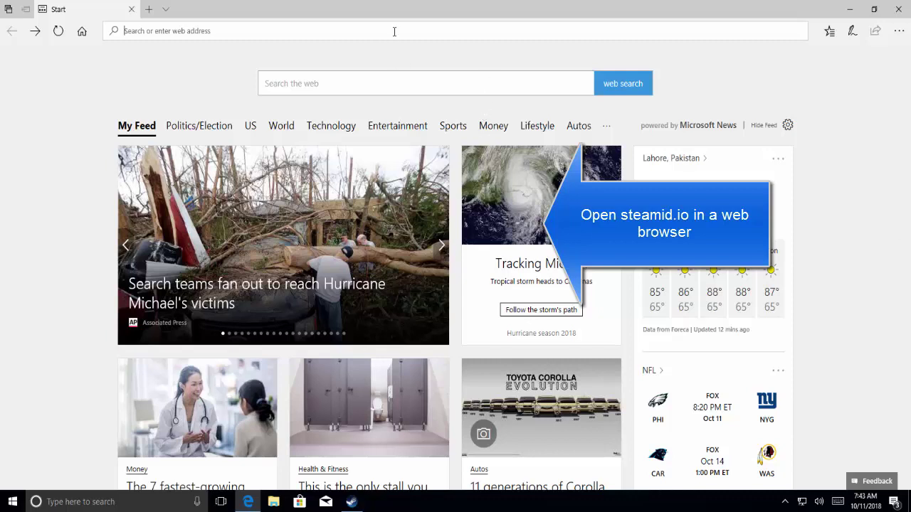
pyautogui.write('steam')
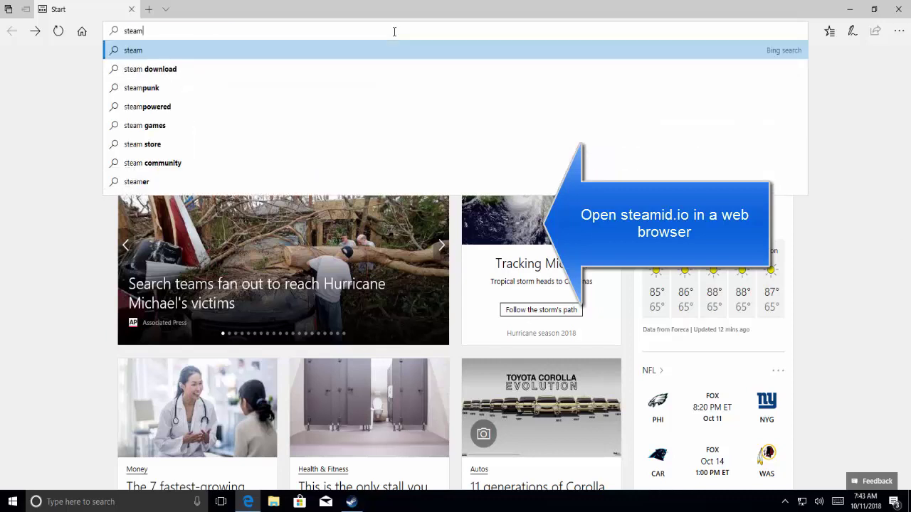
pyautogui.write('id.')
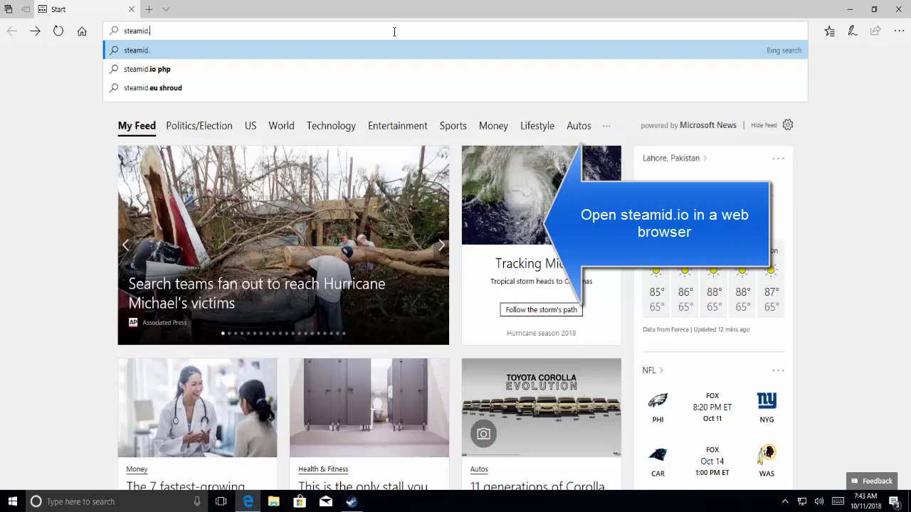
pyautogui.write('io')
pyautogui.press('Return')
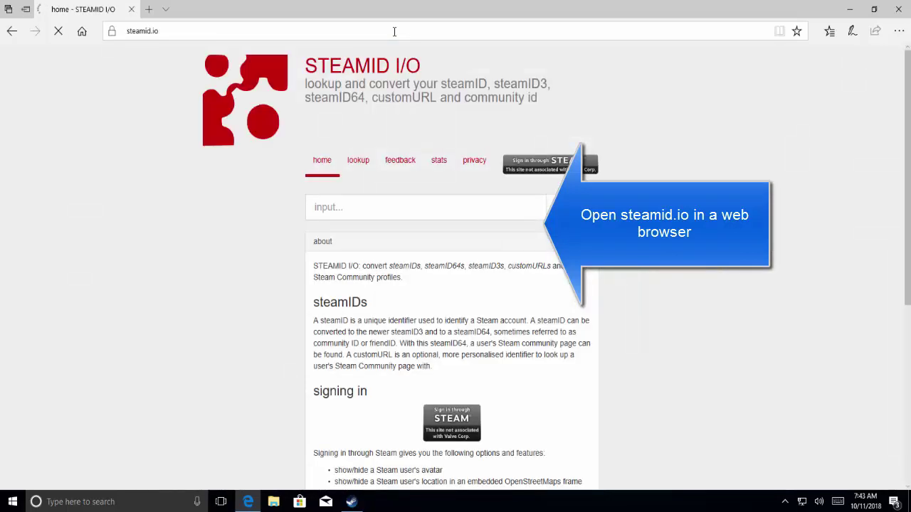
# Try pasting the profile address into the steamid.io lookup field.
pyautogui.rightClick(405, 209)
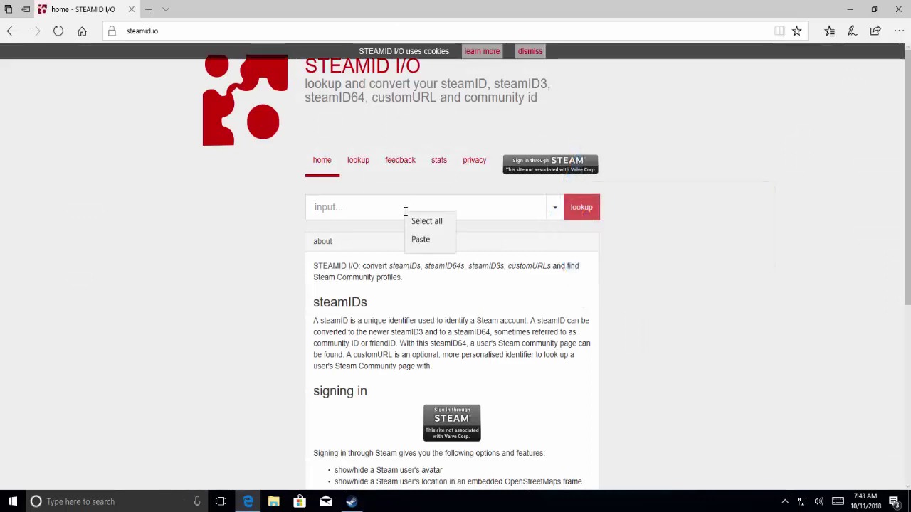
pyautogui.click(423, 244)
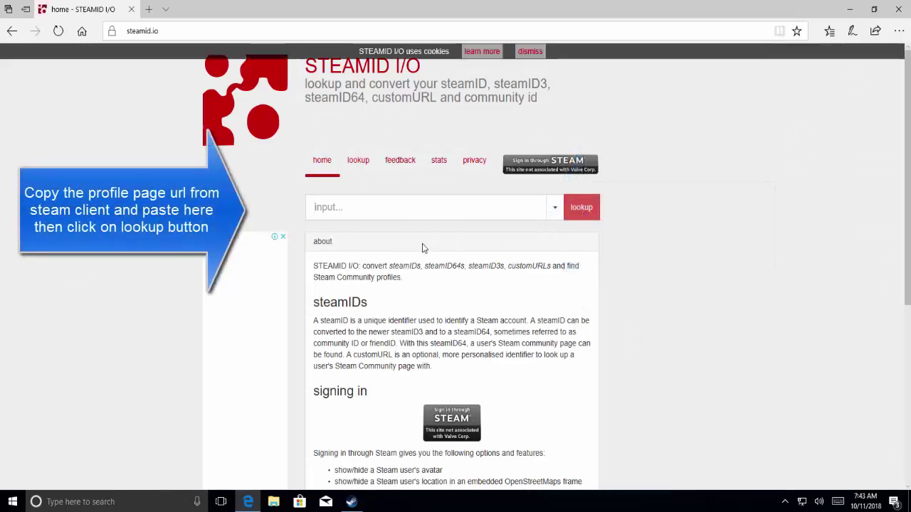
pyautogui.rightClick(375, 207)
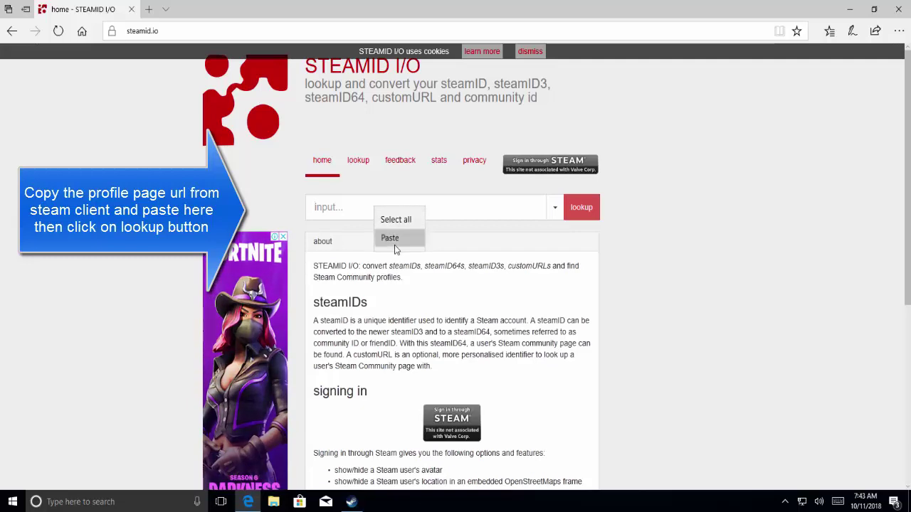
pyautogui.click(377, 242)
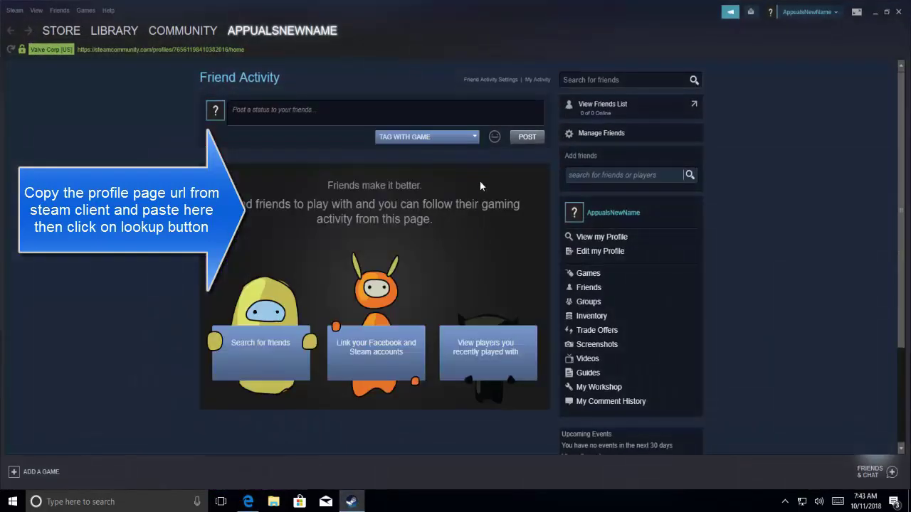
# Copy the Steam profile page URL, paste it into steamid.io, and run the lookup.
pyautogui.rightClick(480, 180)
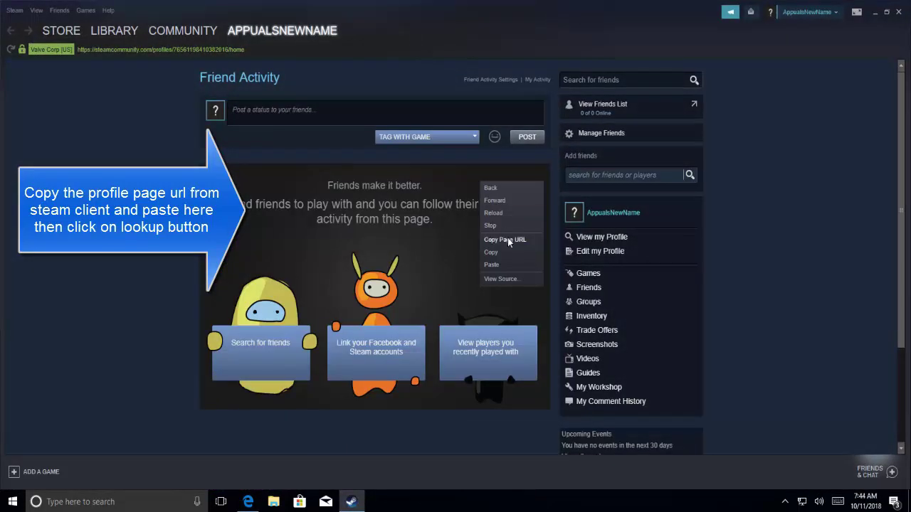
pyautogui.click(508, 240)
pyautogui.click(350, 501)
pyautogui.click(427, 207)
pyautogui.hotkey('ctrl', 'v')
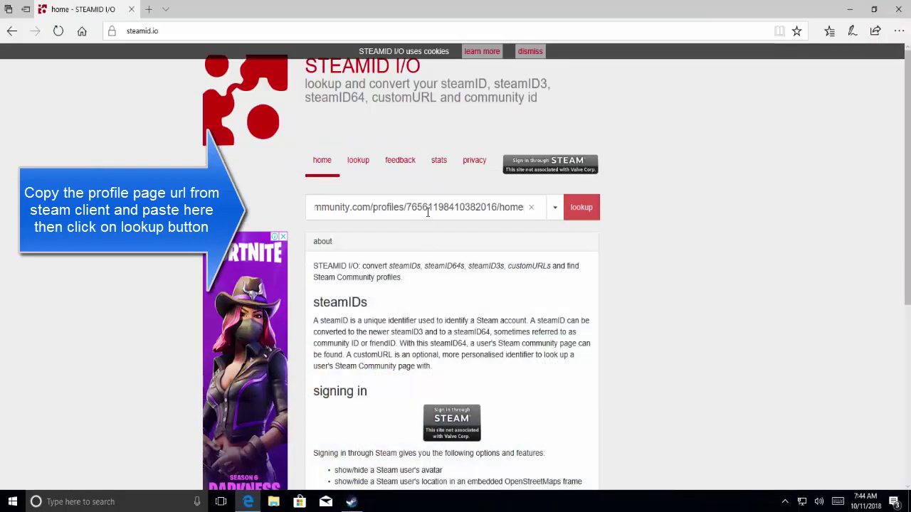
pyautogui.click(589, 208)
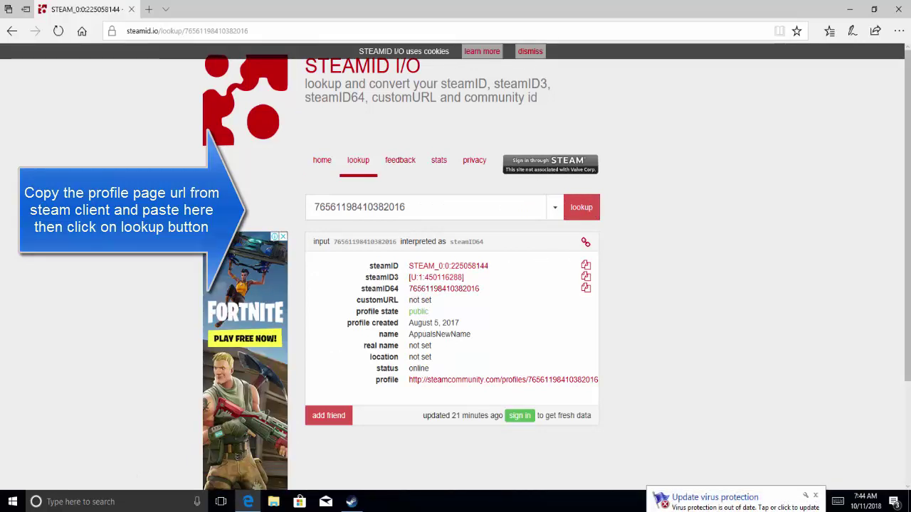
pyautogui.click(815, 496)
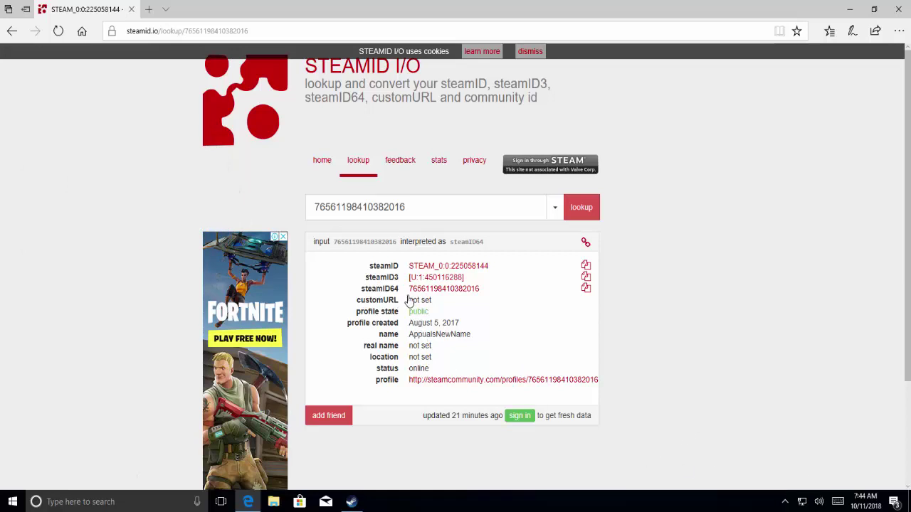